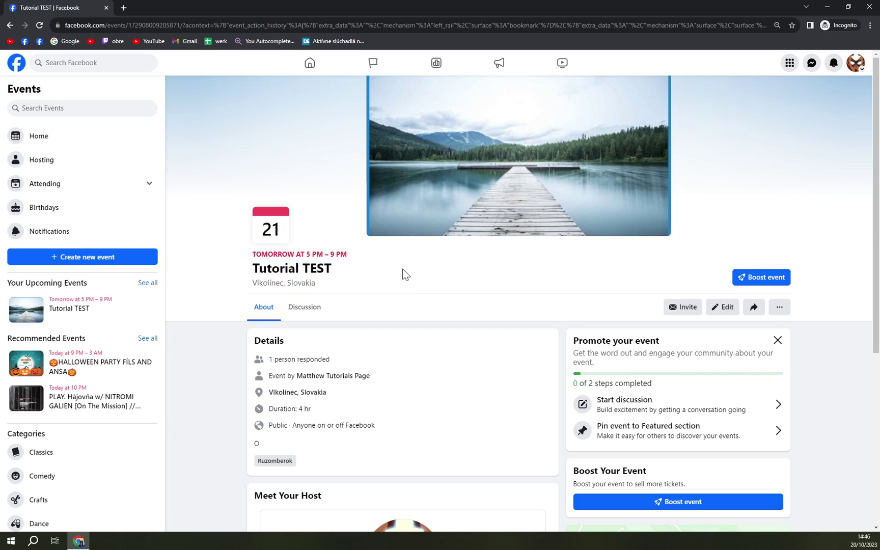
Review the Tutorial TEST event details, briefly selecting part of its visibility line
scroll(403, 275, down, 5)
scroll(411, 278, up, 5)
click(271, 415)
drag(301, 430, 346, 429)
click(332, 430)
Scroll the Boost event form and highlight the estimated daily reach of 875 - 2.5K
scroll(353, 416, down, 5)
scroll(353, 415, up, 5)
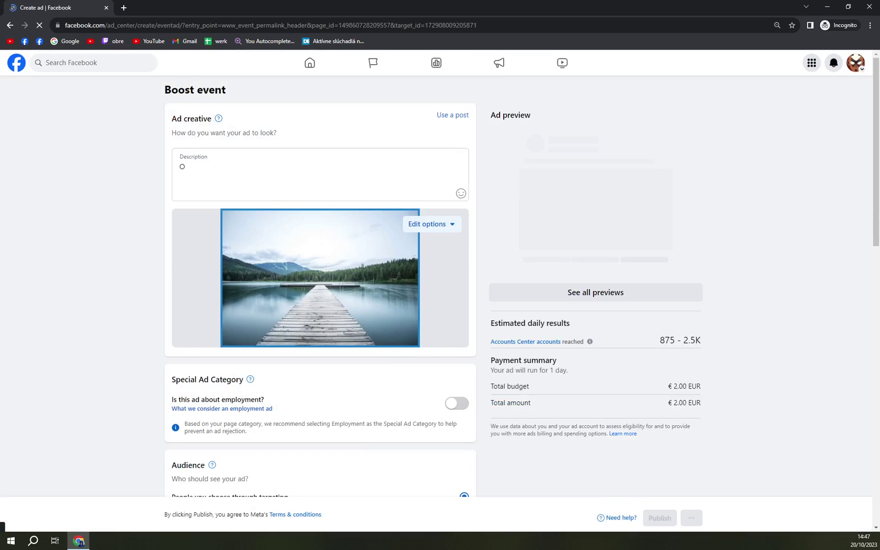
scroll(617, 346, down, 2)
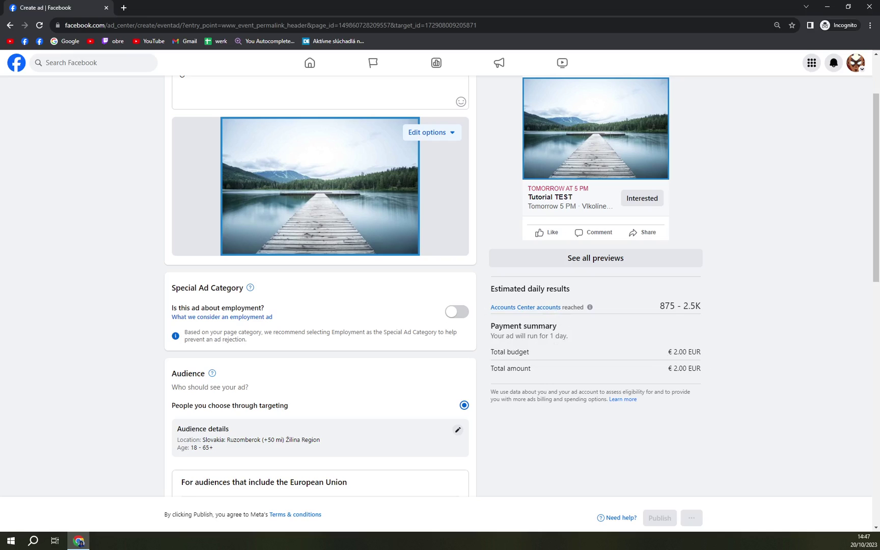
drag(657, 306, 702, 306)
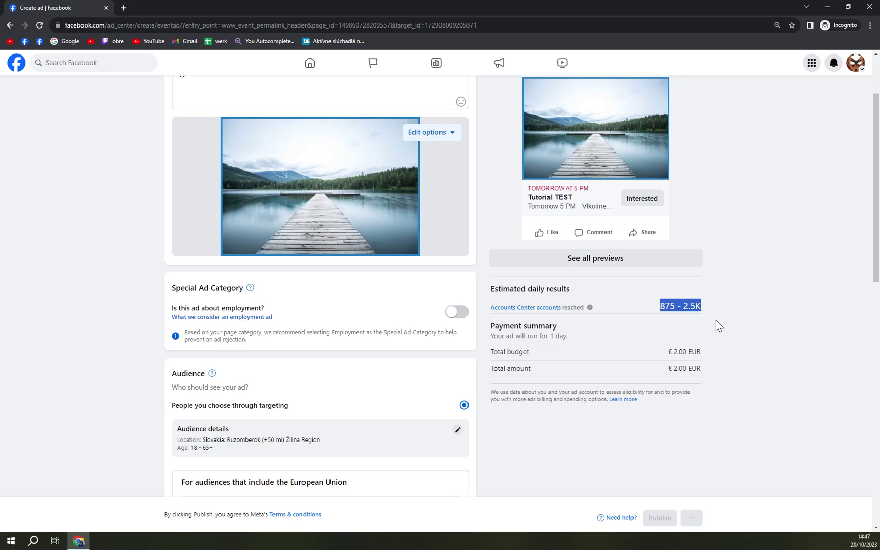
Raise the boost's total budget to the €500.00 maximum, then scroll back up
scroll(540, 383, down, 5)
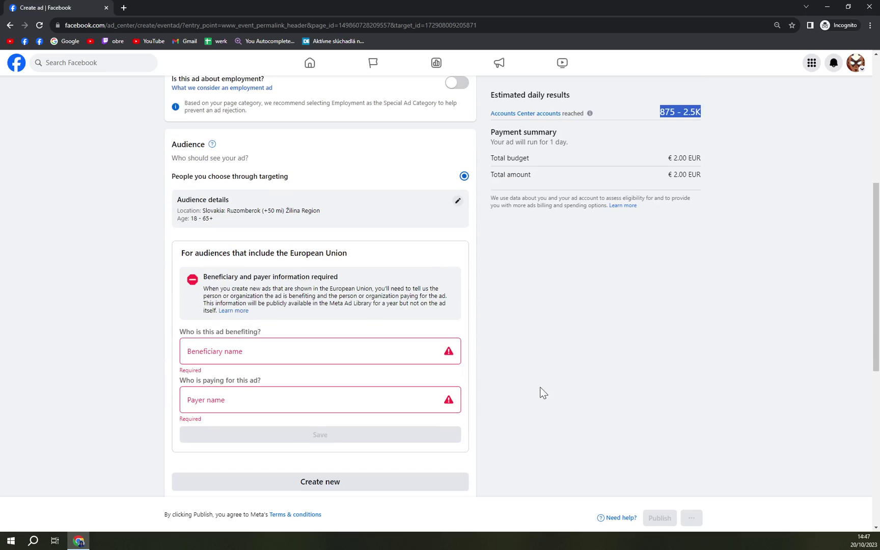
scroll(320, 306, down, 1)
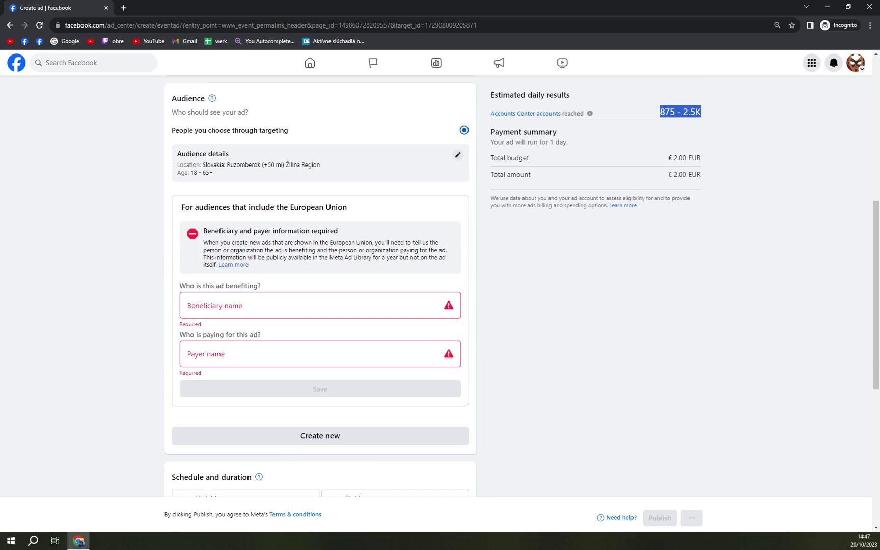
scroll(262, 361, down, 7)
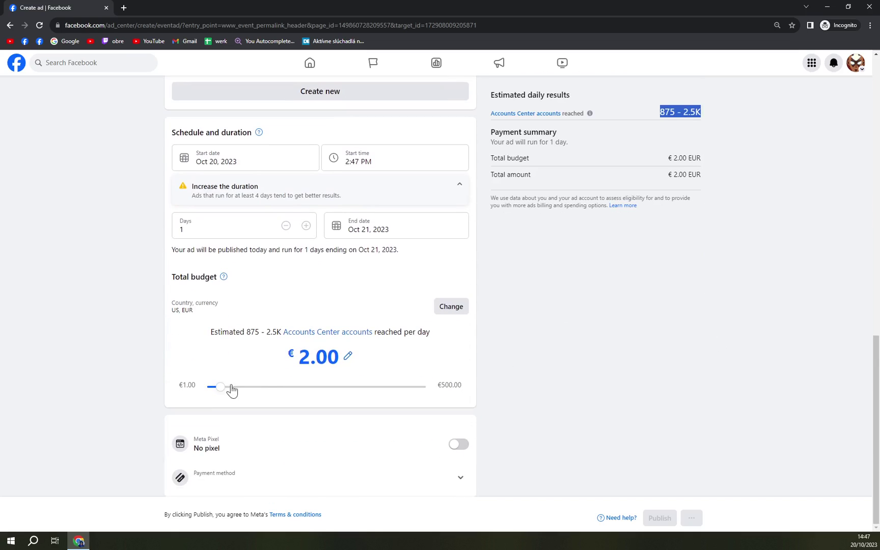
drag(231, 390, 470, 391)
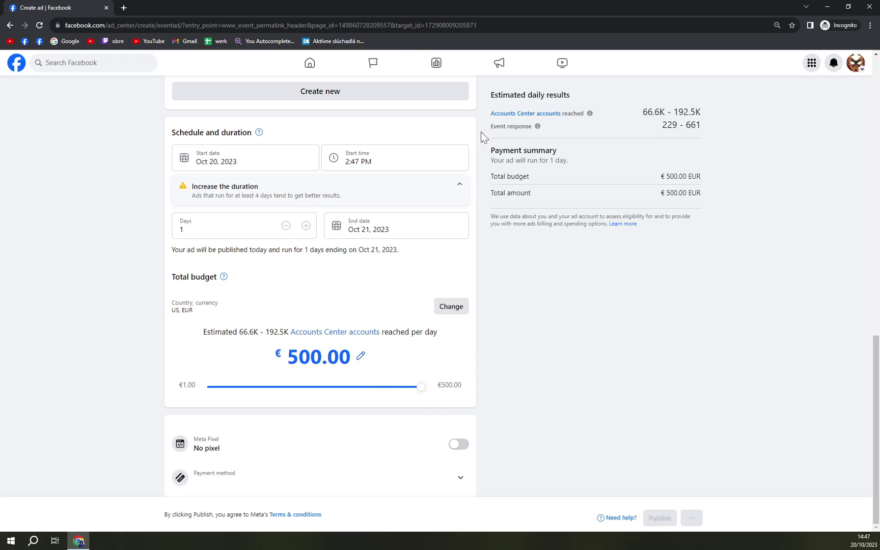
scroll(177, 278, up, 15)
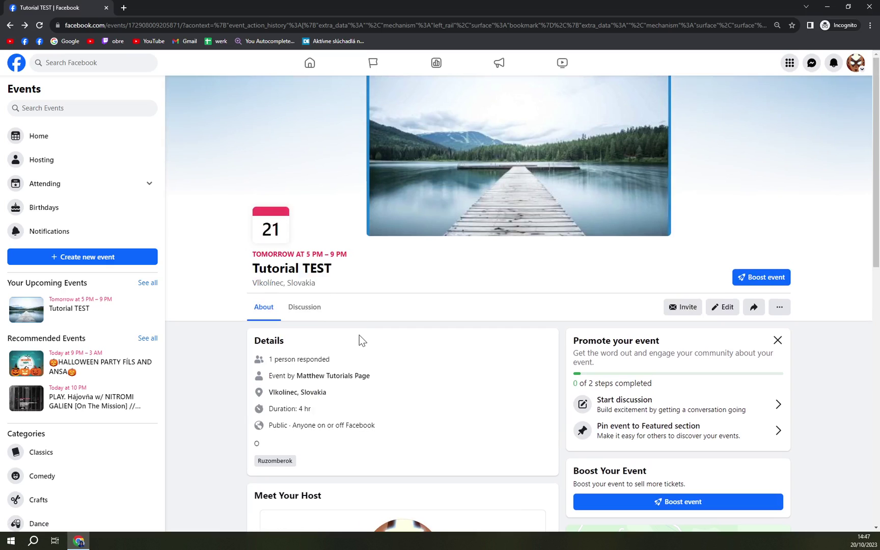
scroll(418, 345, down, 2)
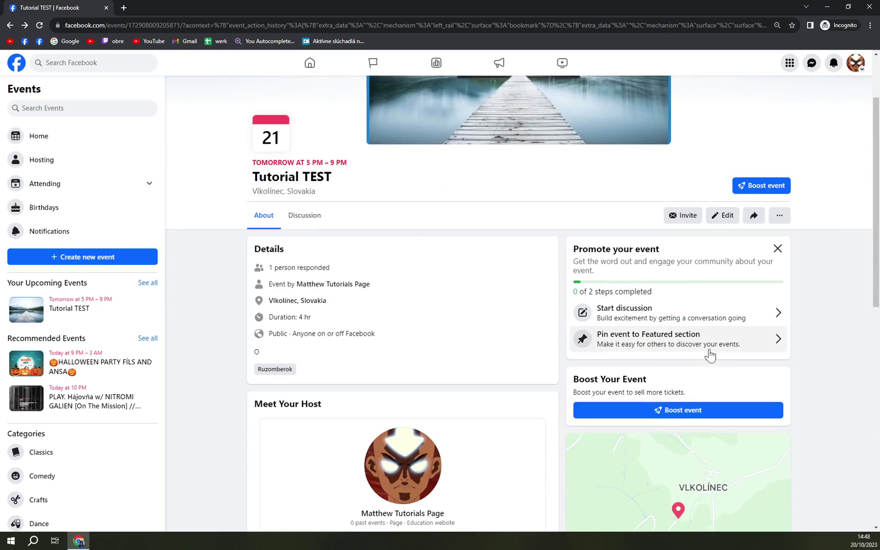
scroll(844, 340, up, 1)
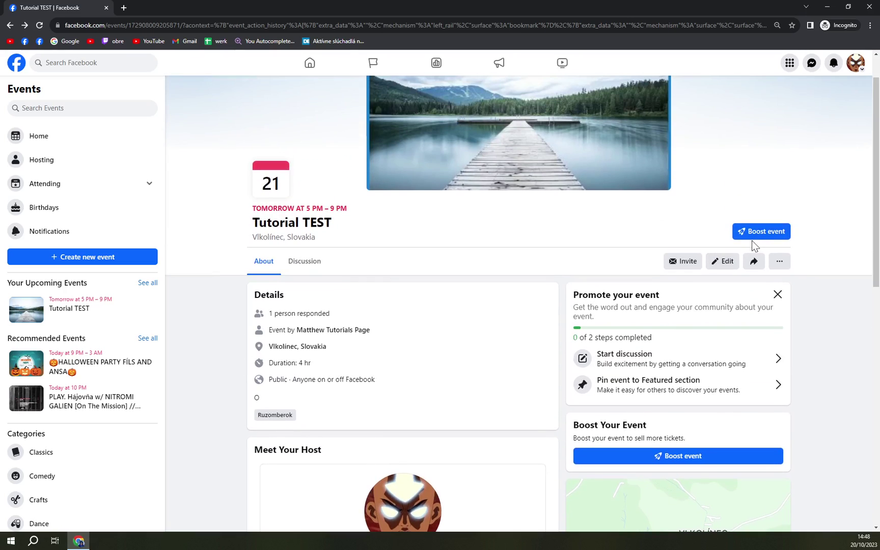
scroll(693, 318, up, 1)
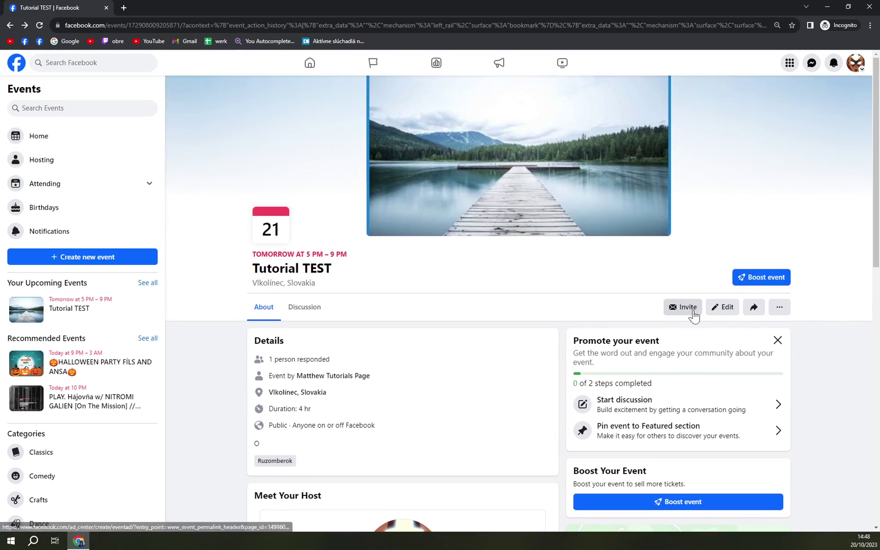
click(680, 316)
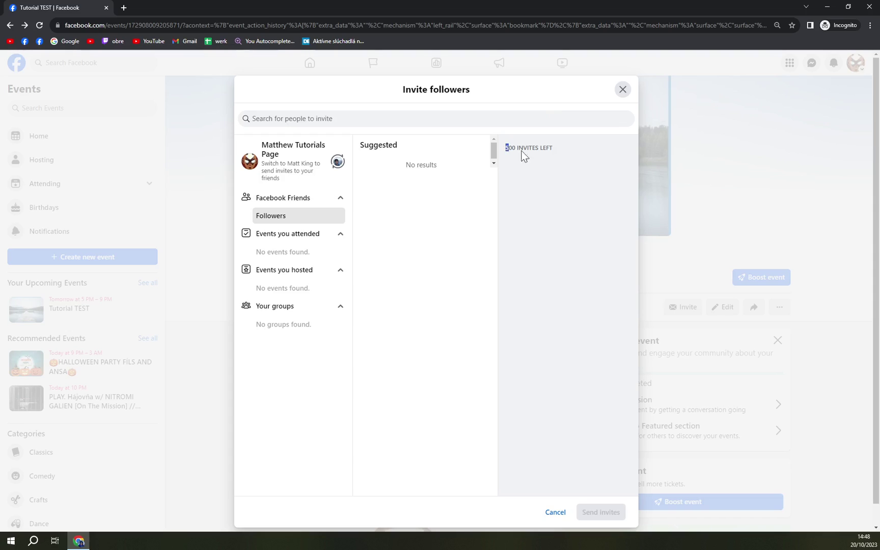
drag(532, 151, 575, 161)
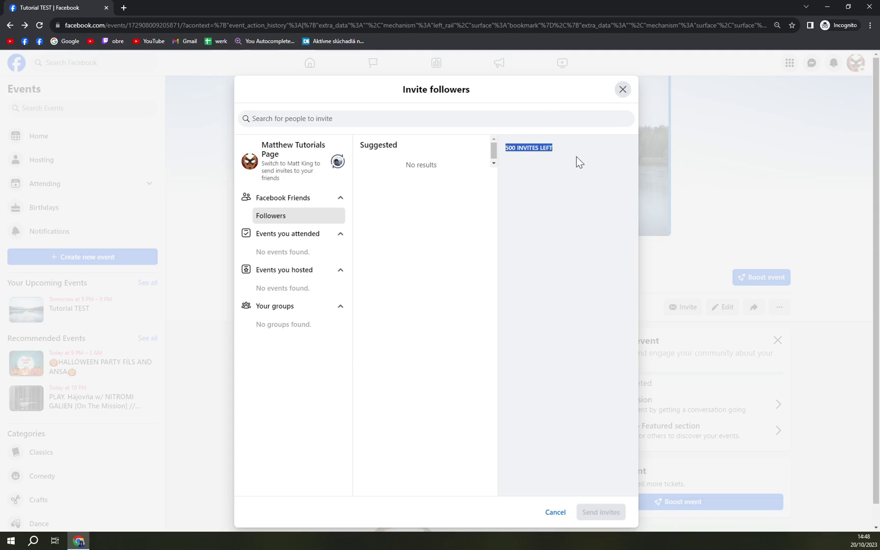
click(623, 92)
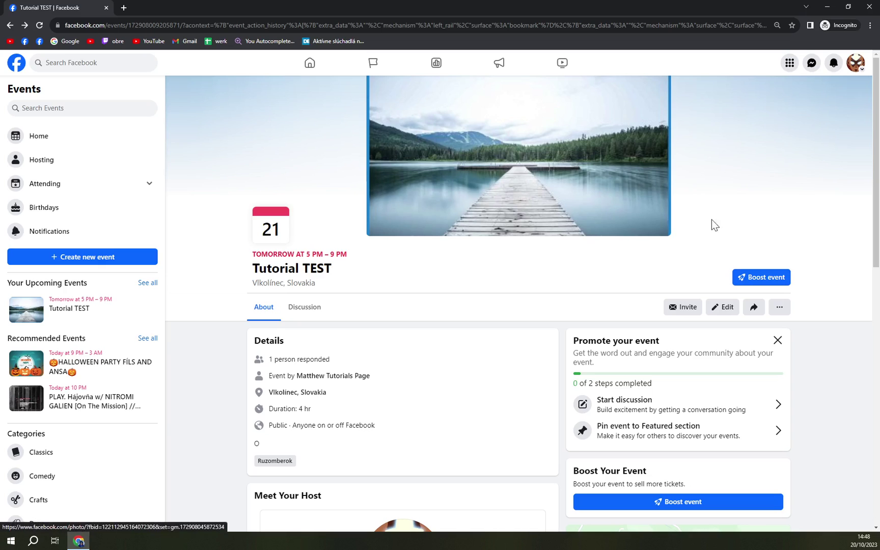
click(730, 310)
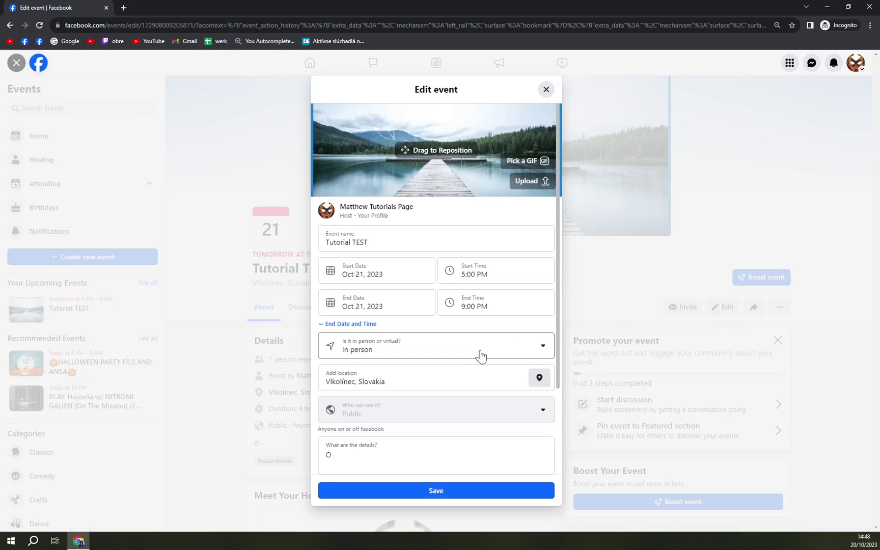
scroll(468, 363, down, 3)
scroll(509, 364, up, 3)
scroll(506, 330, down, 2)
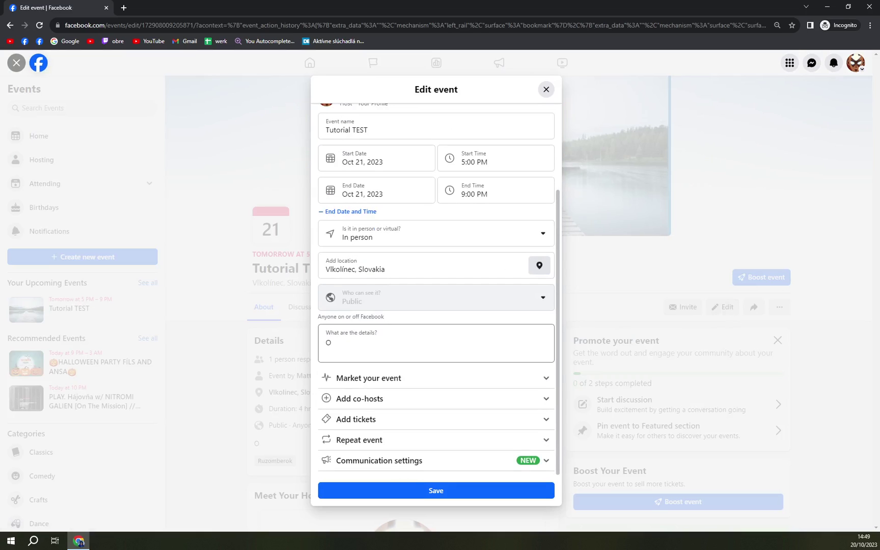
scroll(501, 340, up, 2)
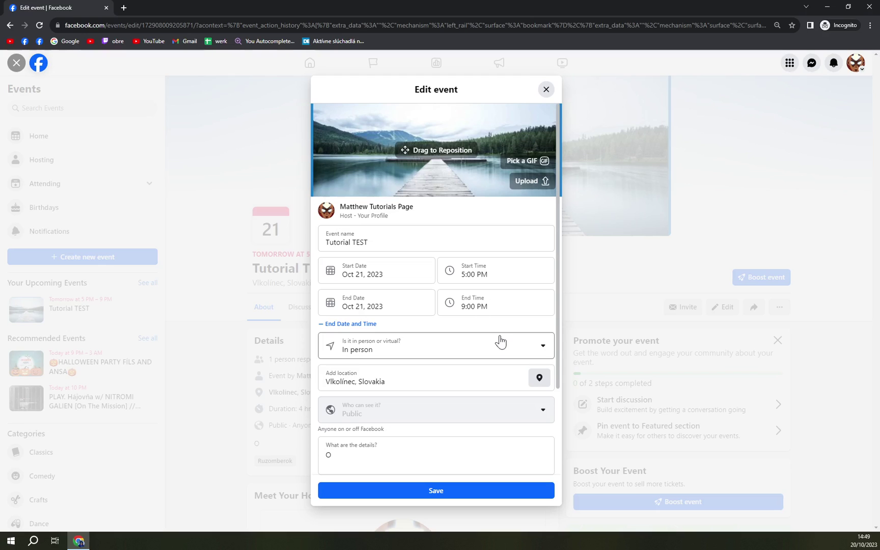
scroll(459, 336, down, 2)
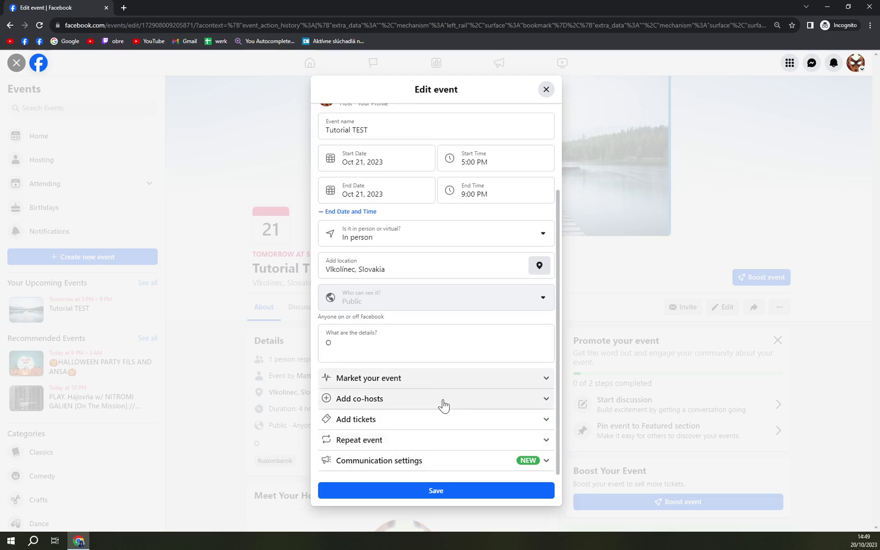
scroll(396, 412, up, 2)
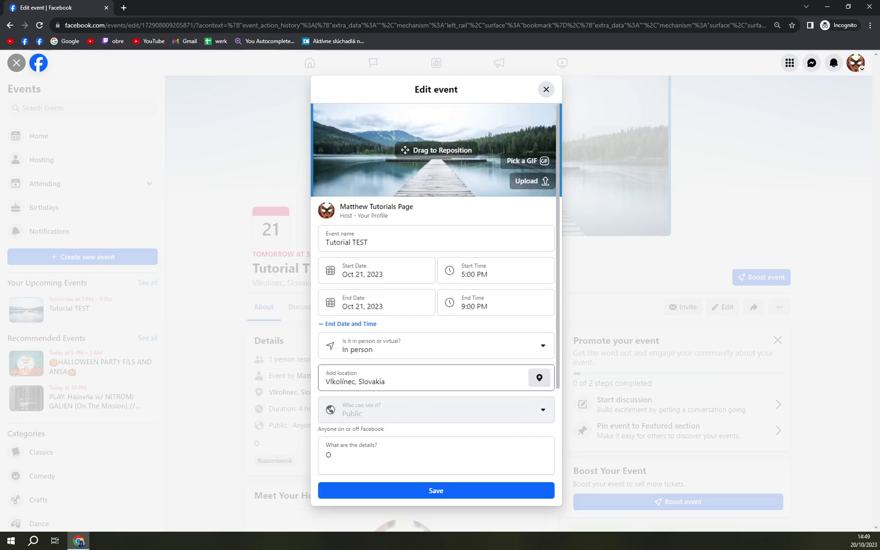
click(548, 97)
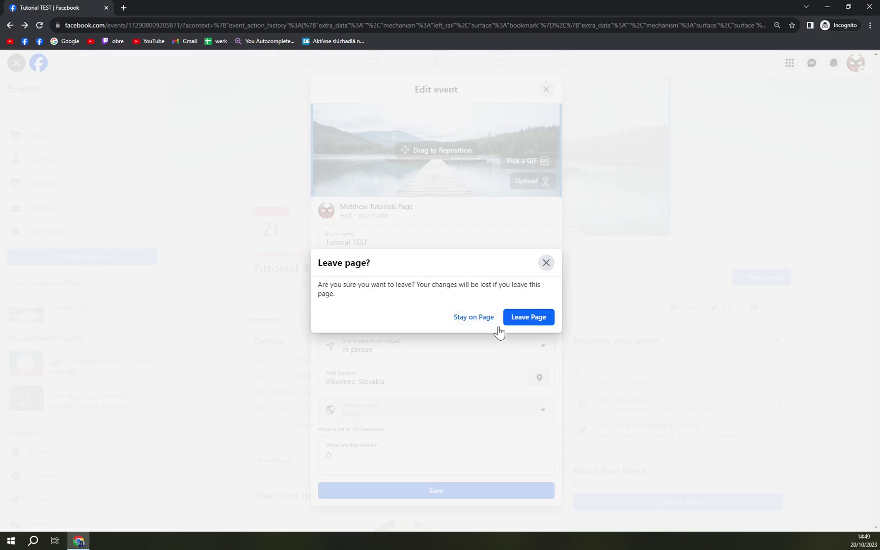
click(507, 319)
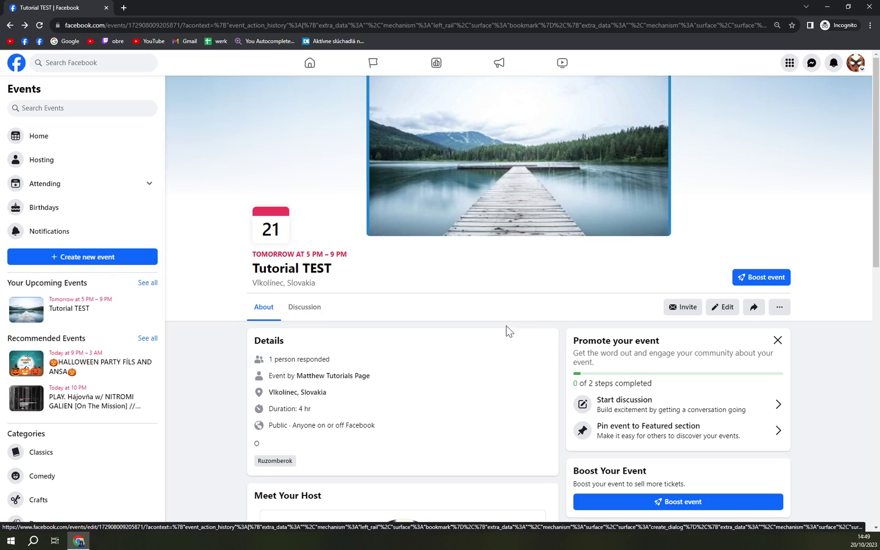
Check the event's share options, then bring up its additional actions menu
click(757, 312)
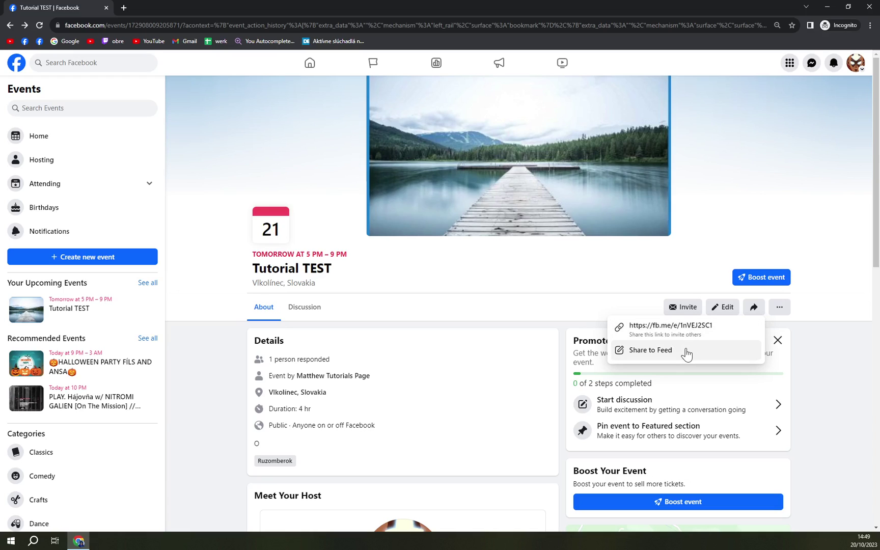
click(816, 334)
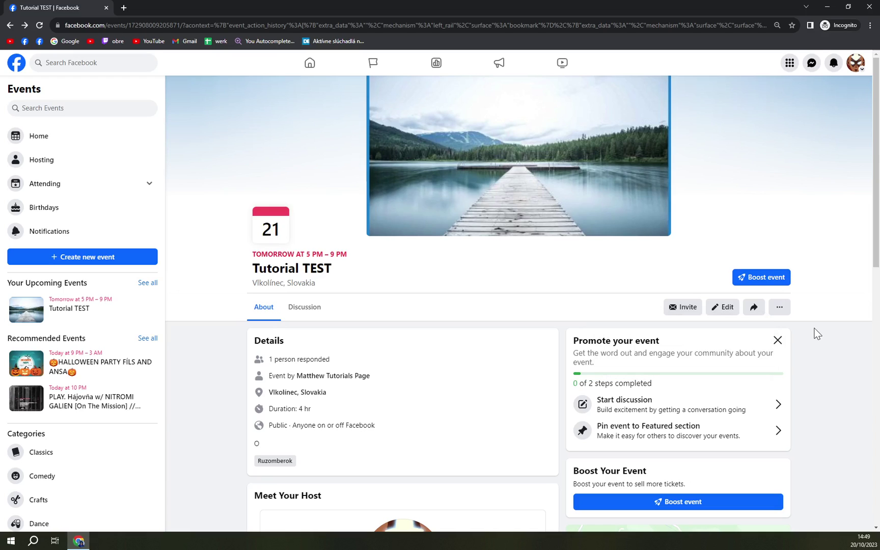
click(777, 315)
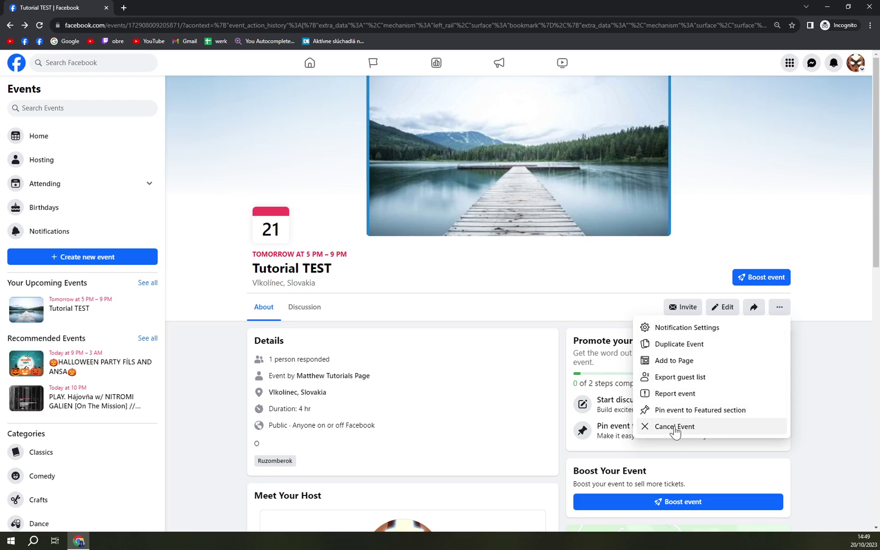
click(837, 365)
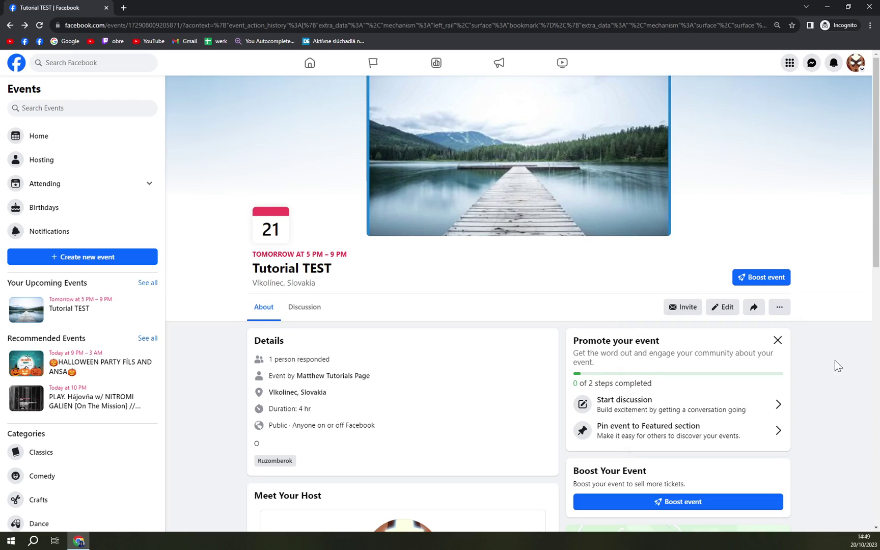
click(780, 309)
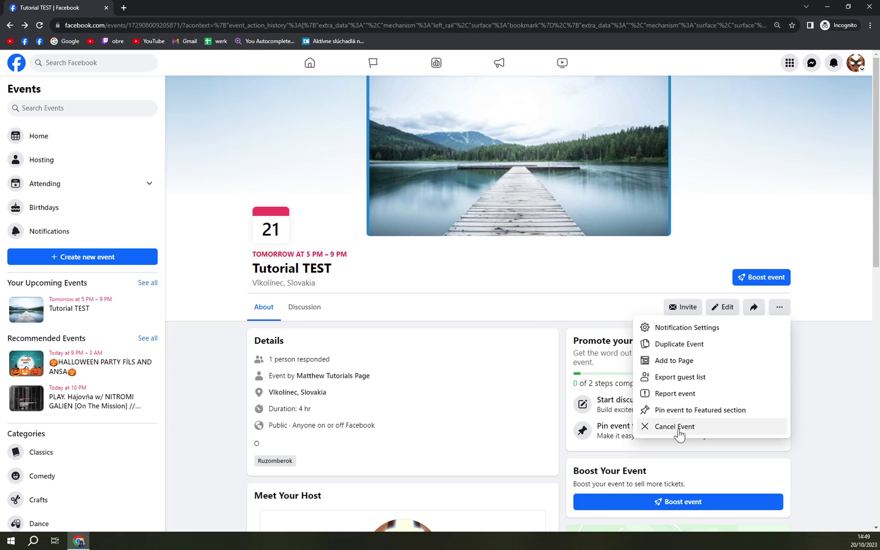
Delete the Tutorial TEST event rather than cancelling it, then return to the home feed
click(679, 428)
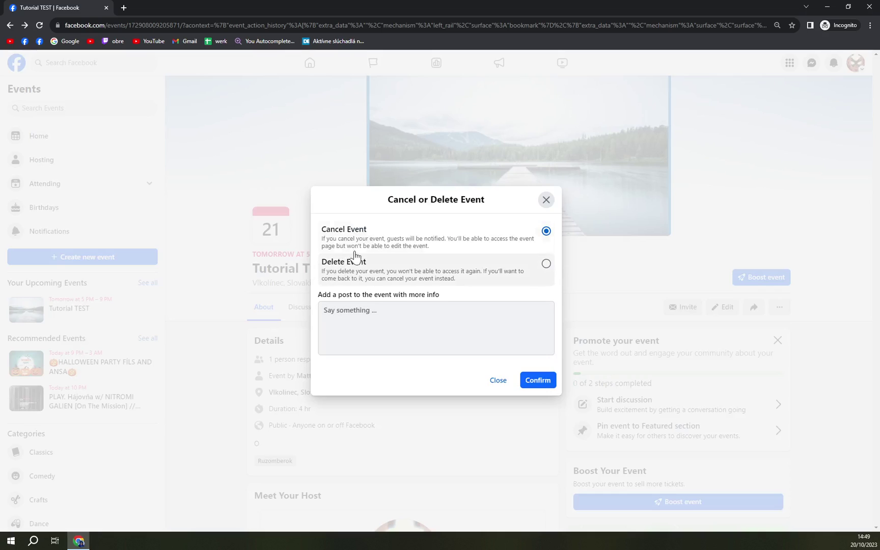
click(546, 264)
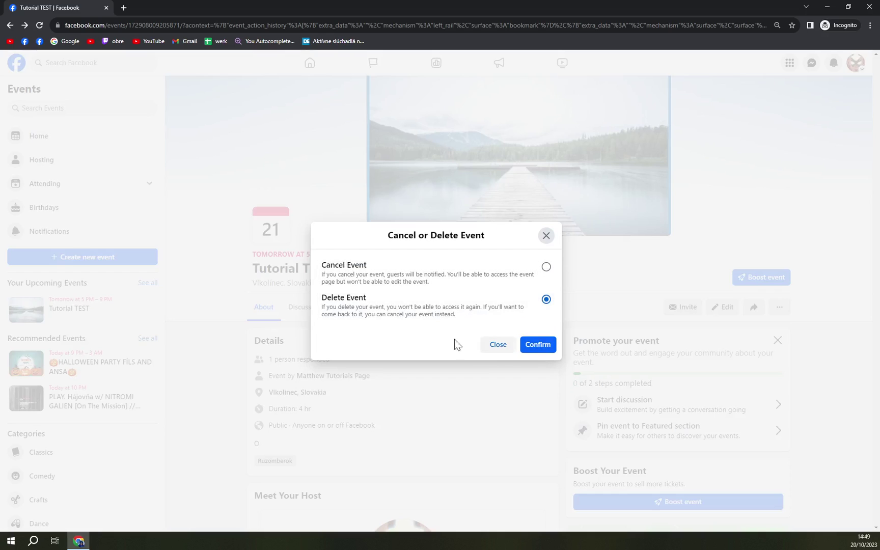
click(543, 350)
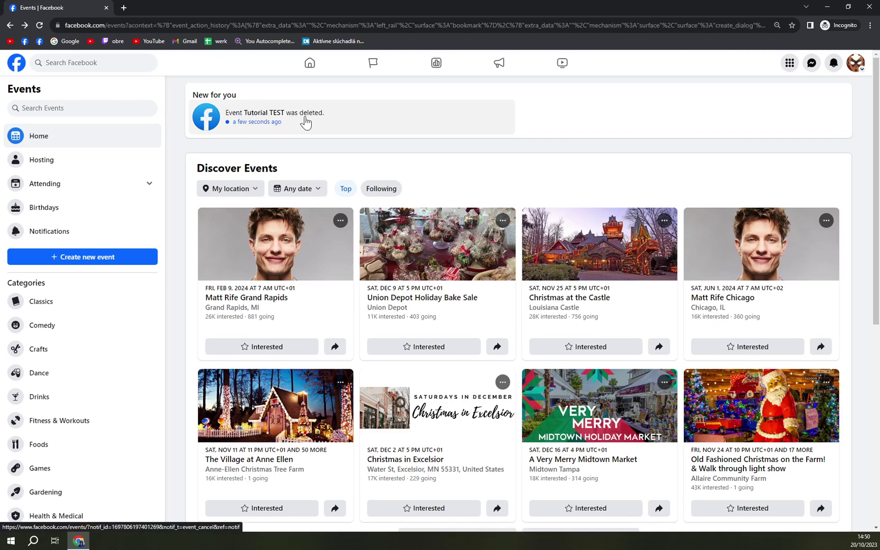
click(21, 66)
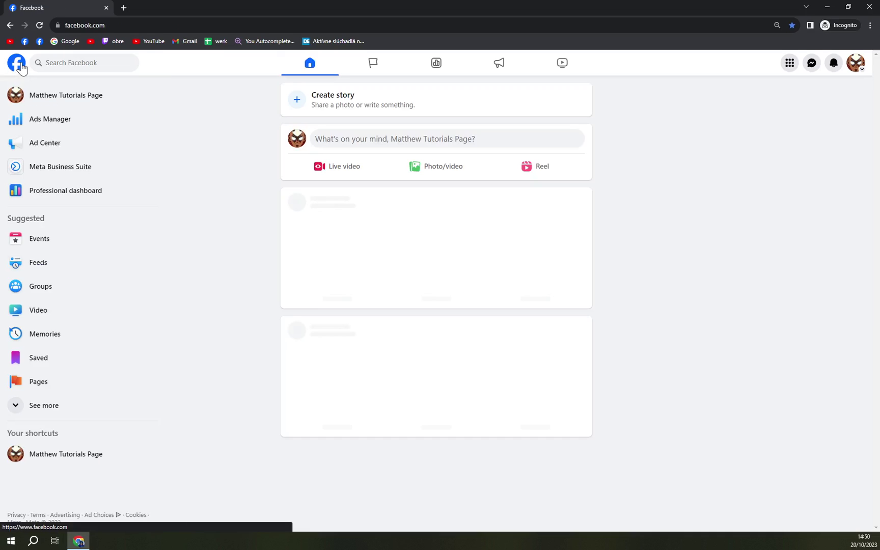